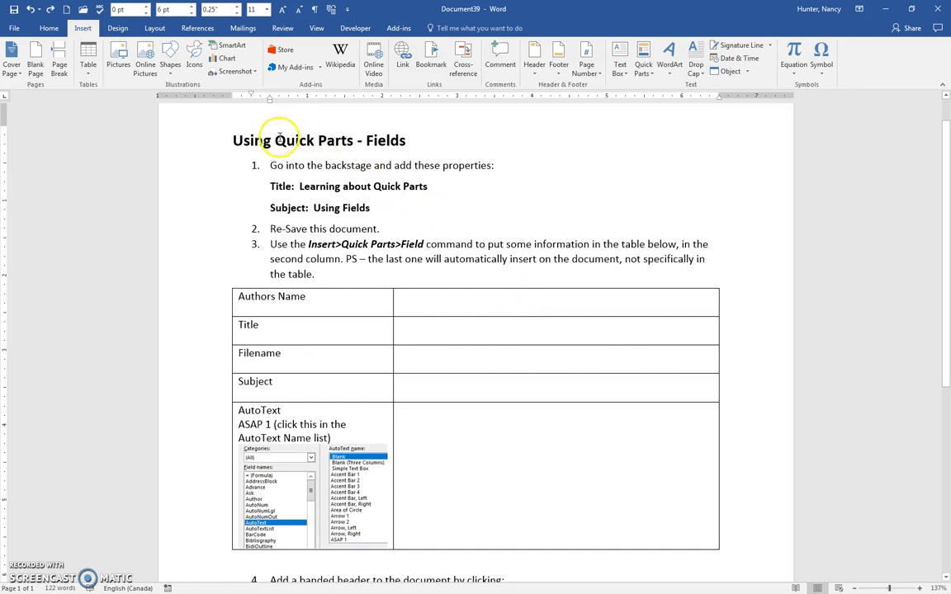
Check the document's Title and Subject properties in the full list of file properties
left_click_drag(276, 142, 394, 143)
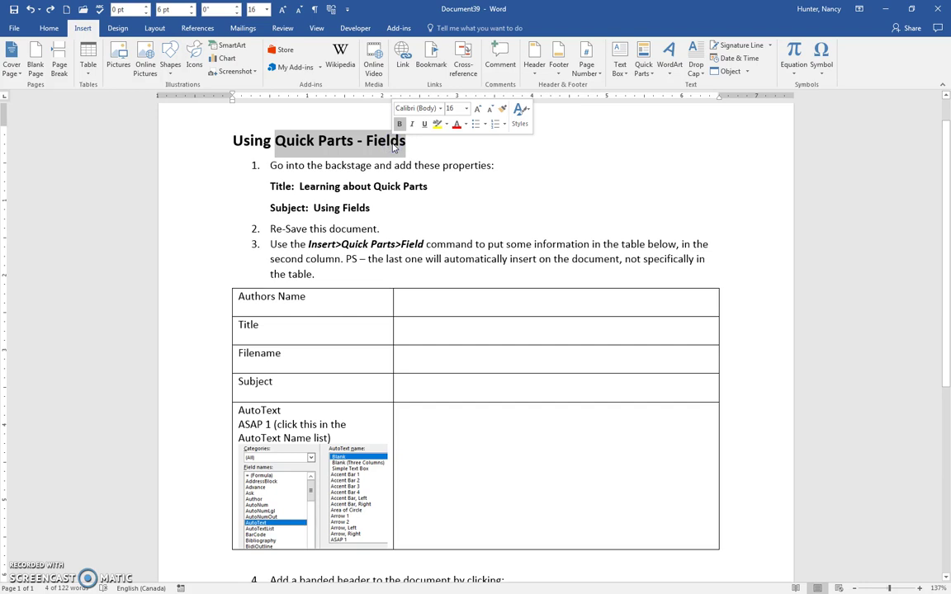
left_click(393, 165)
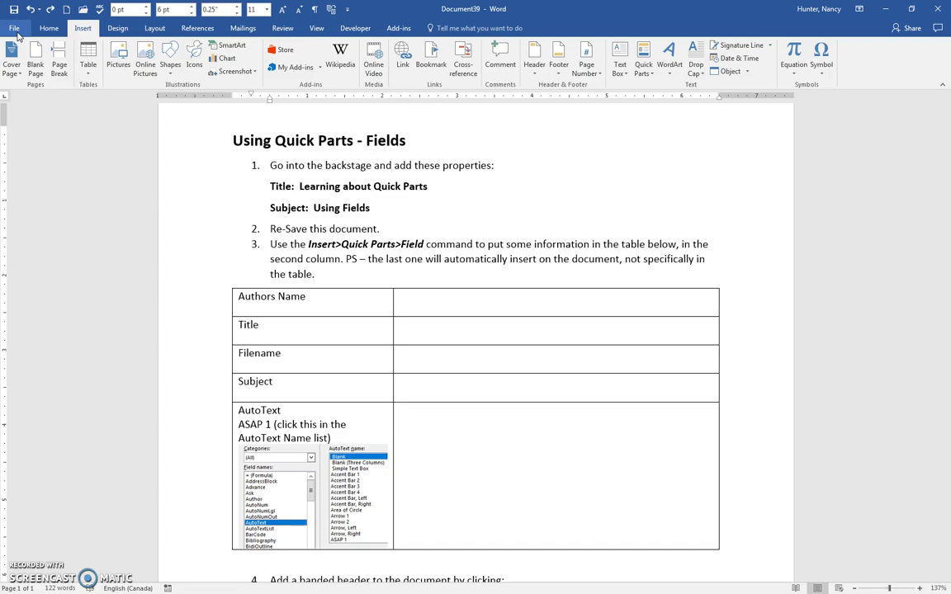
left_click(17, 31)
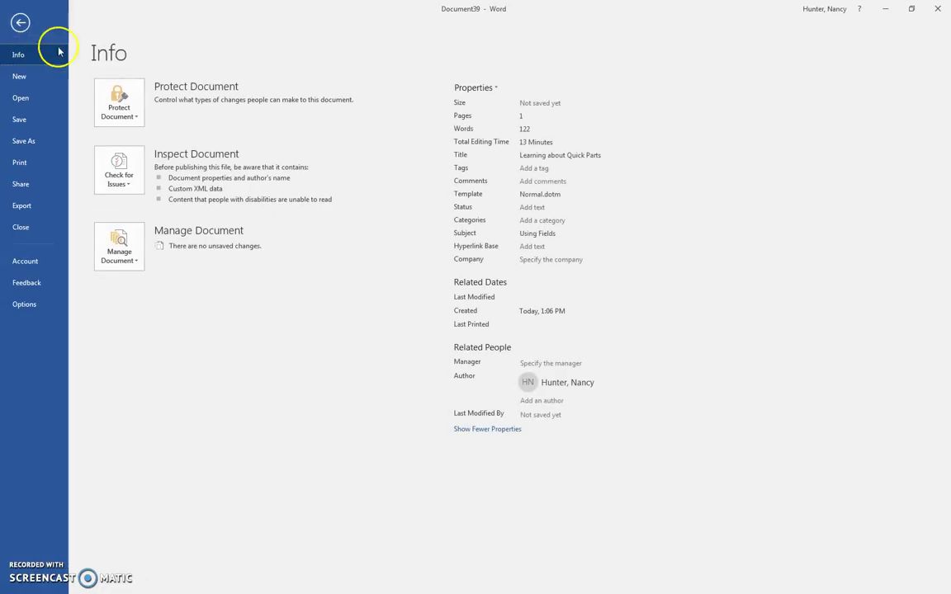
left_click(524, 156)
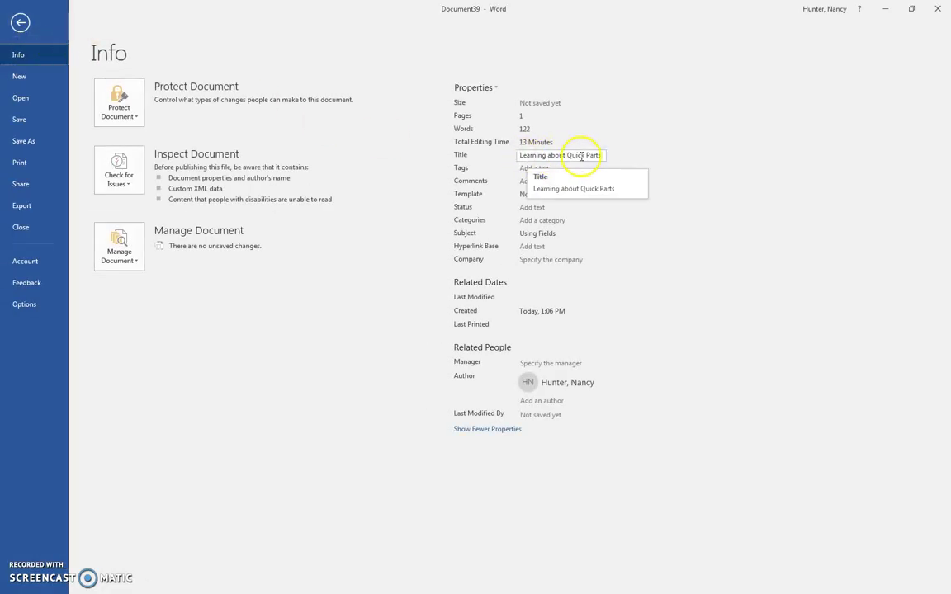
left_click(555, 234)
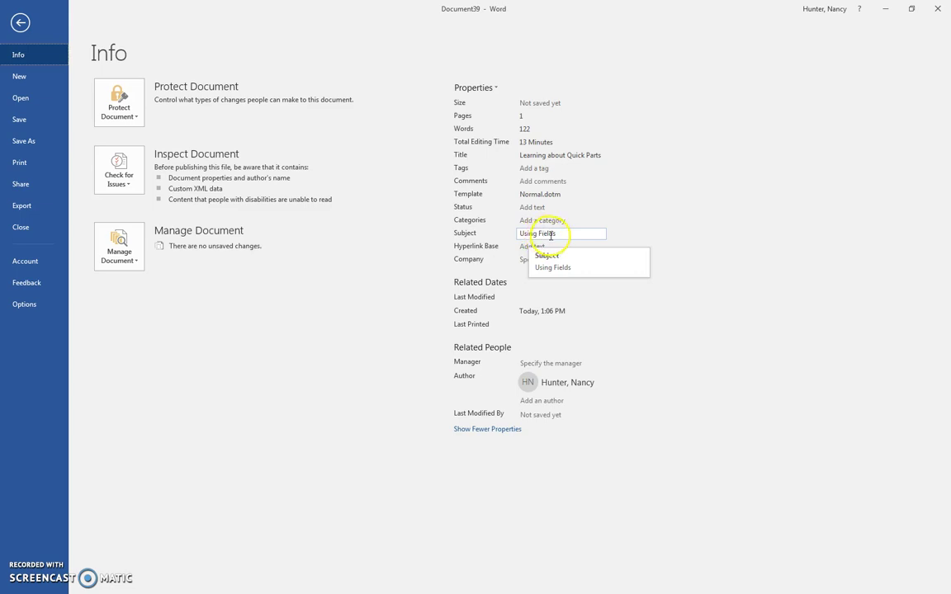
left_click(567, 159)
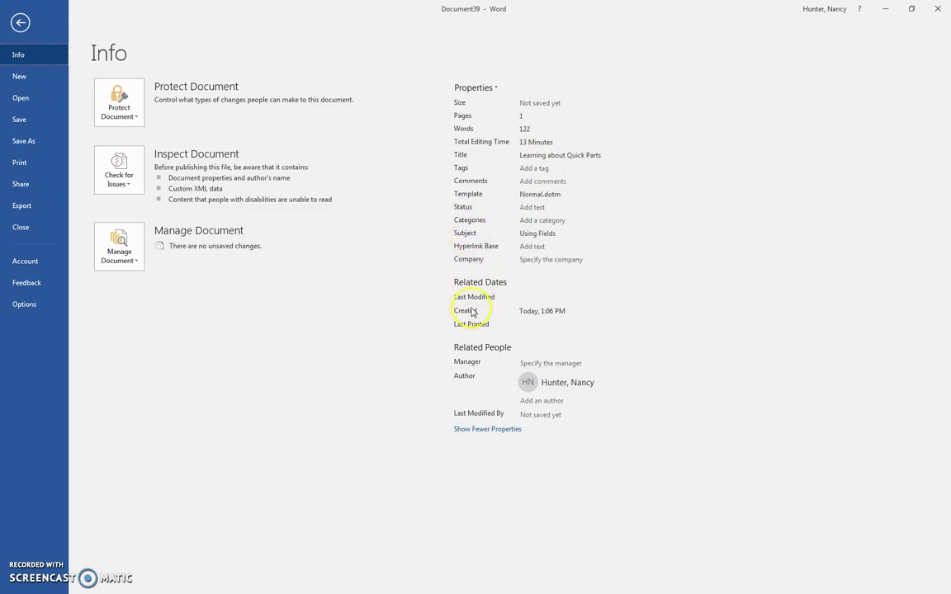
left_click(480, 430)
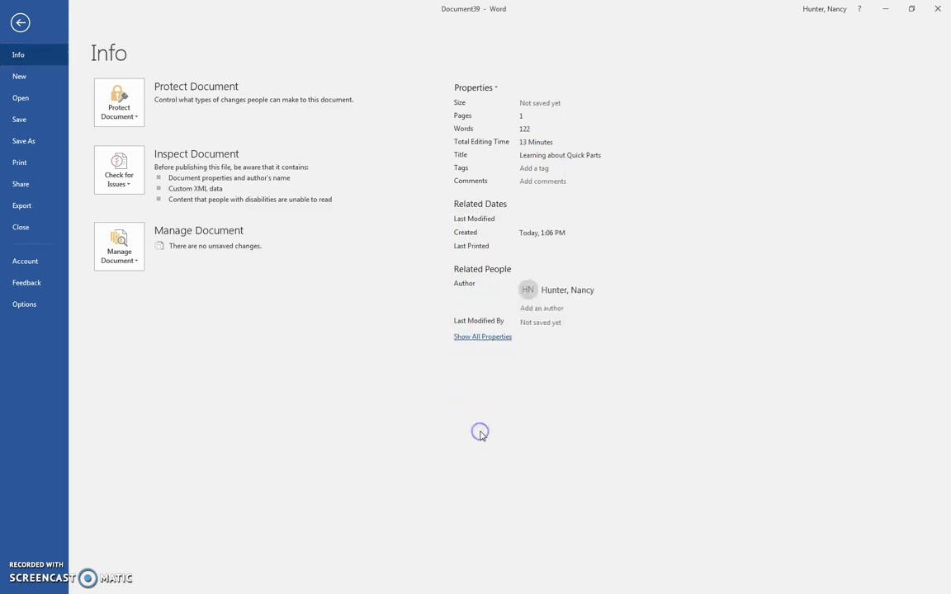
left_click(492, 339)
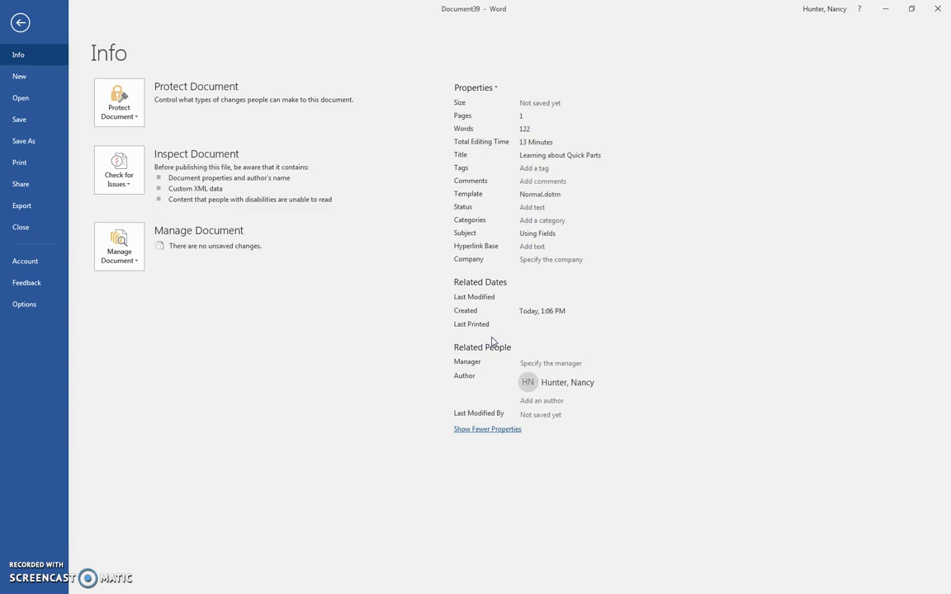
left_click(21, 24)
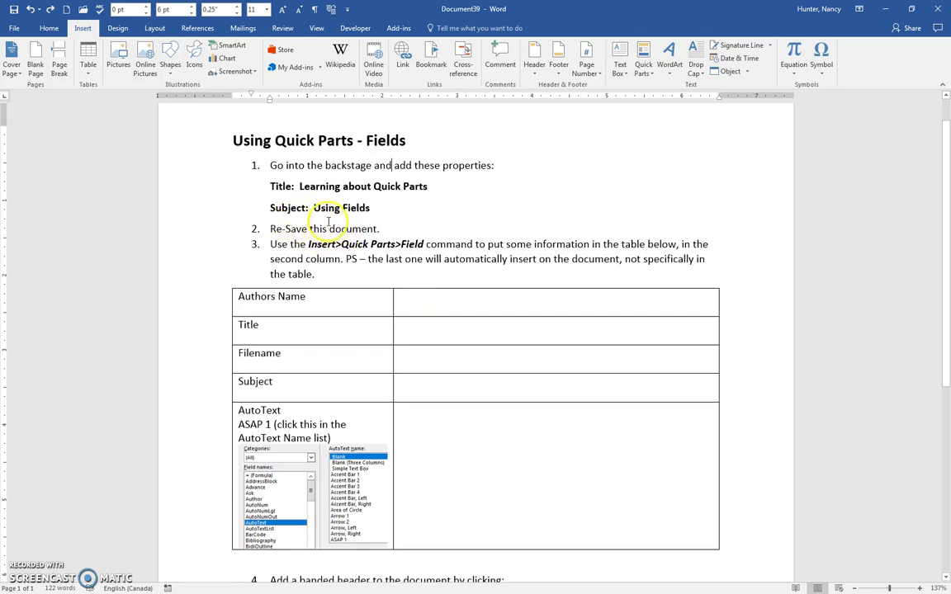
Insert an Author field in the second column of the Authors Name row
left_click(402, 297)
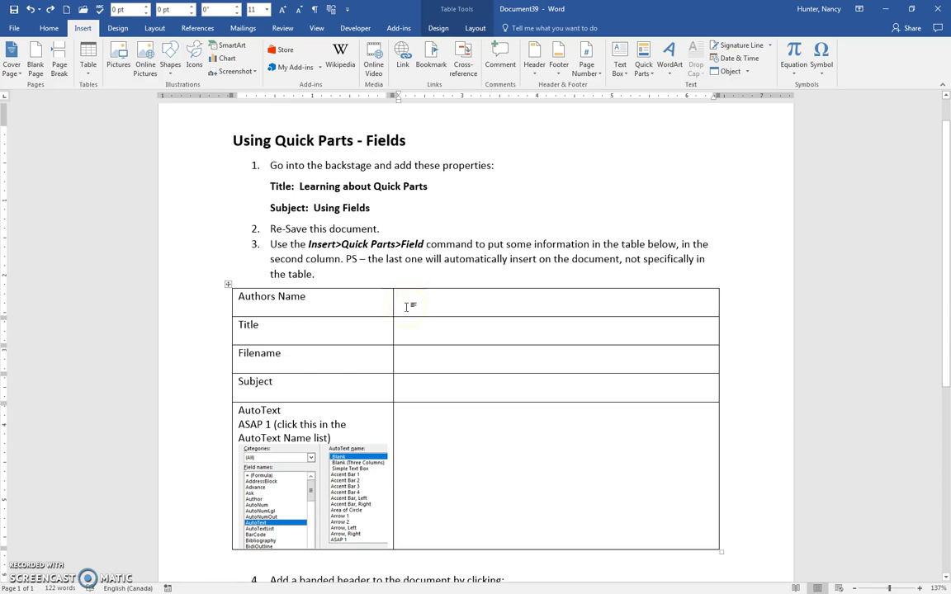
left_click(643, 71)
left_click(660, 113)
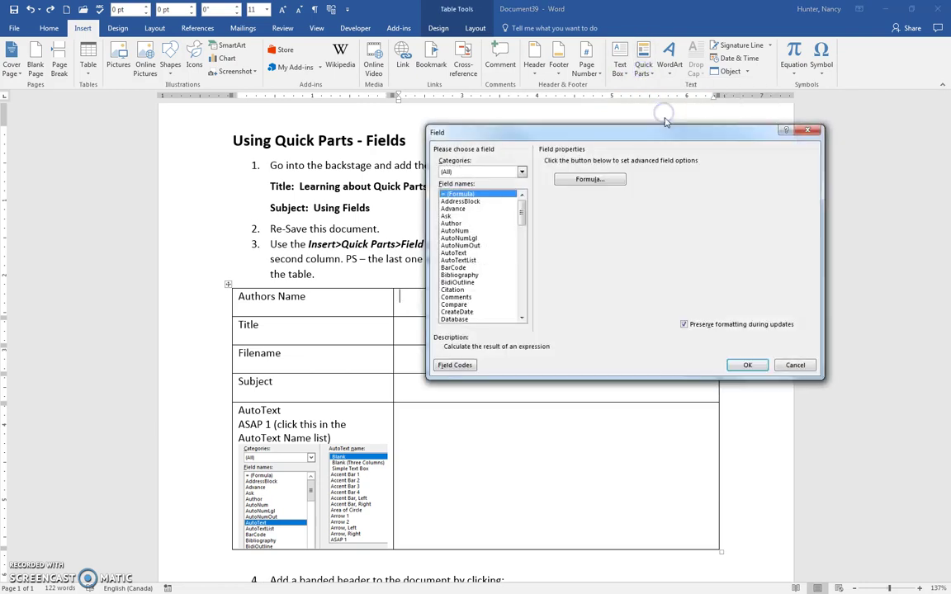
left_click(463, 223)
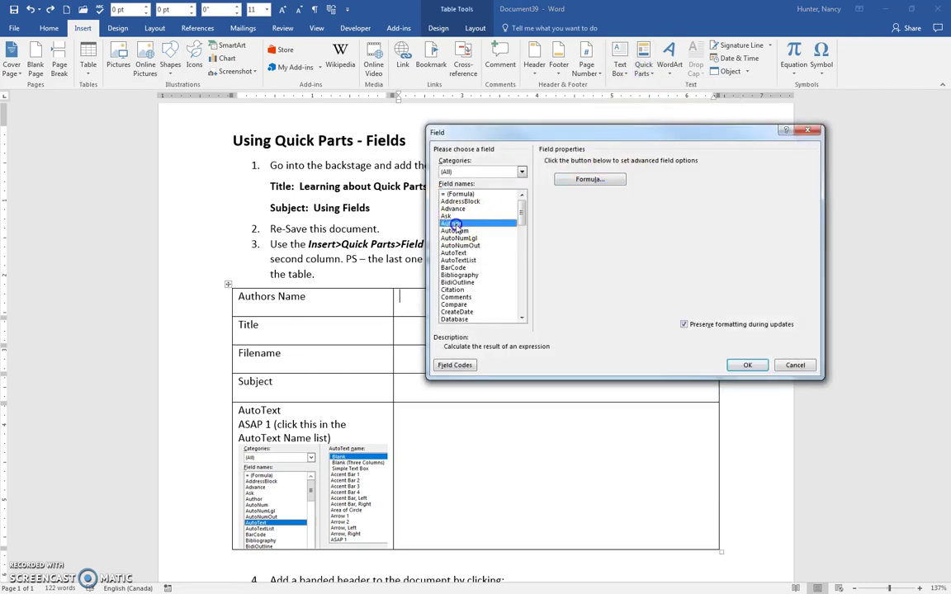
left_click(747, 365)
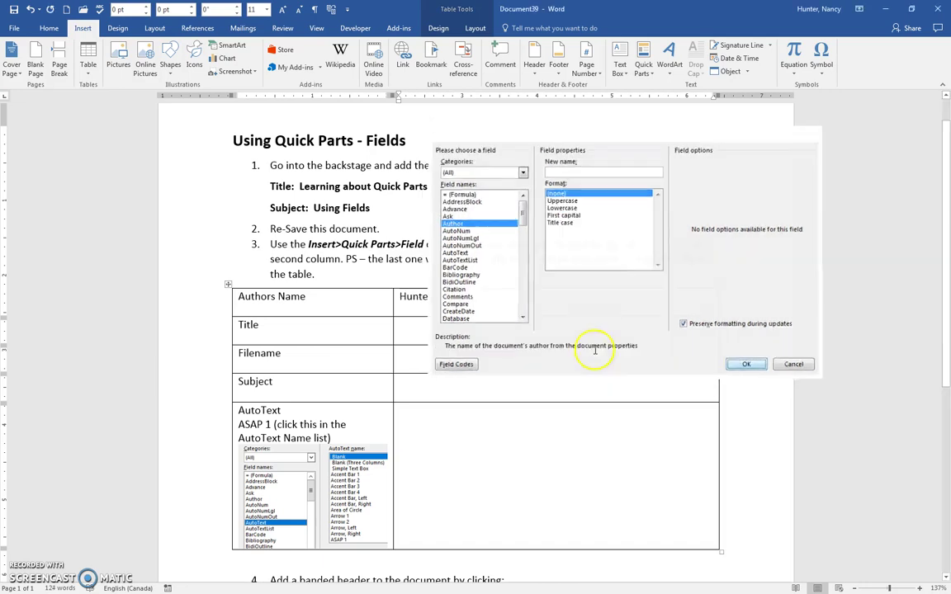
Insert a Title field with no special format in the second column of the Title row
left_click(409, 328)
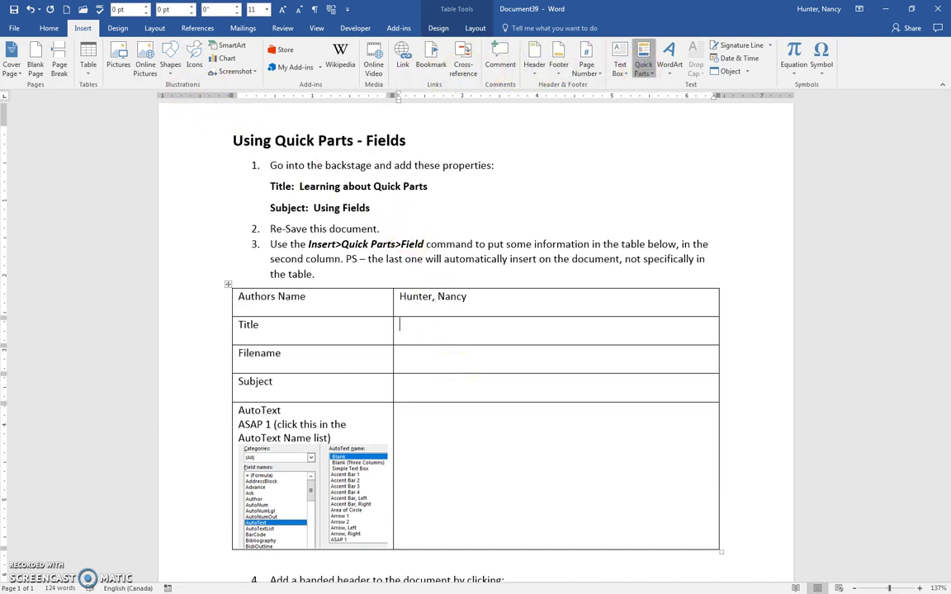
left_click(643, 64)
left_click(660, 113)
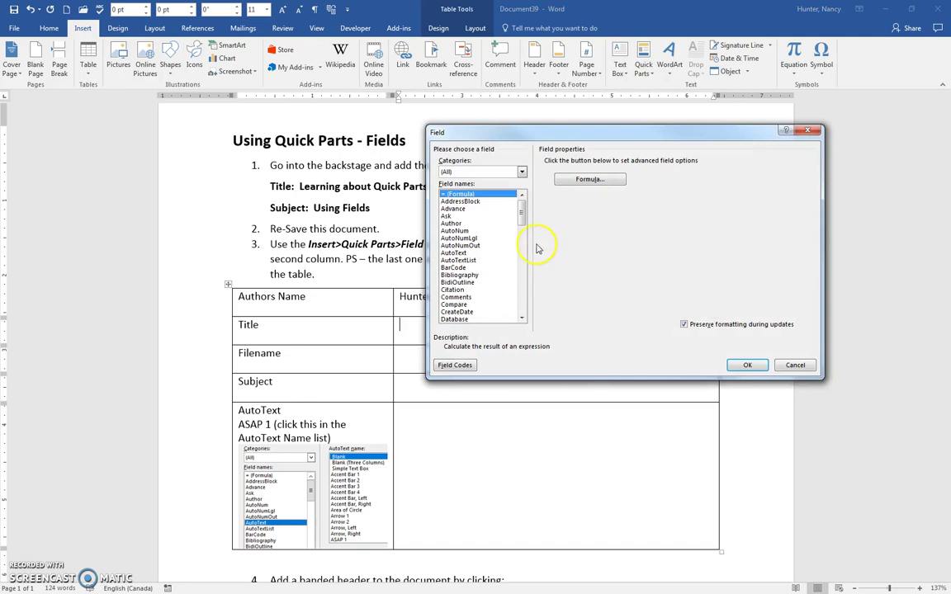
left_click_drag(521, 215, 520, 301)
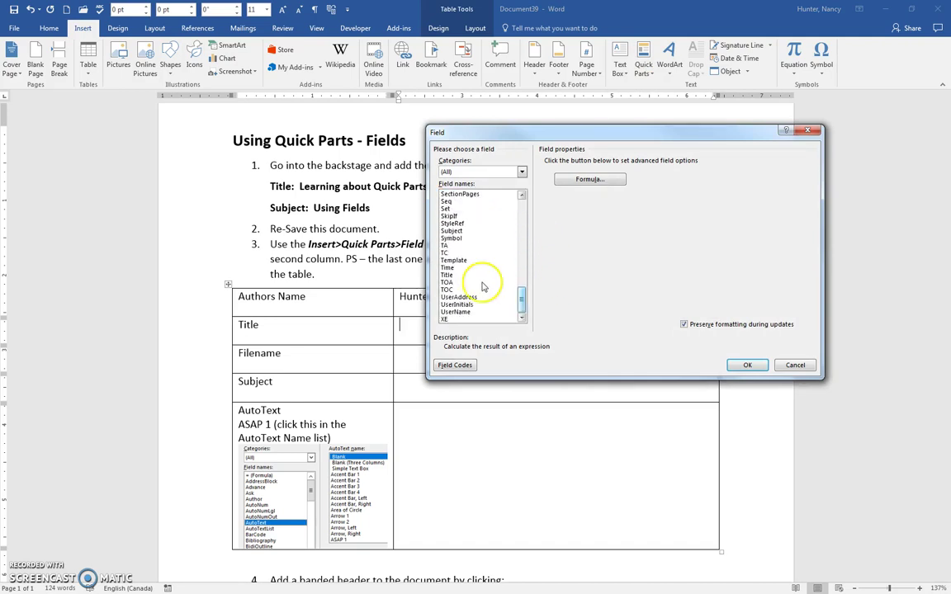
left_click(458, 275)
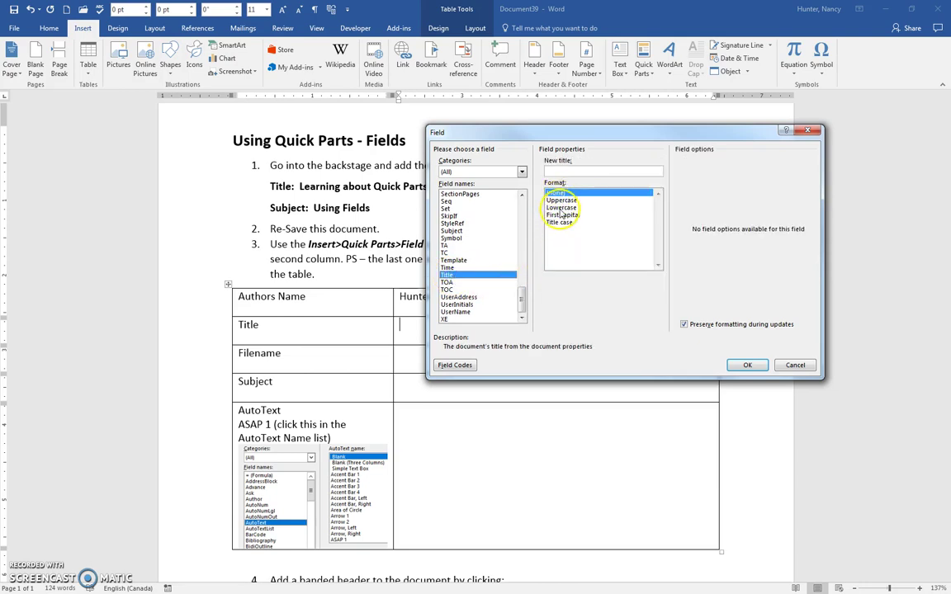
left_click(747, 364)
left_click(412, 353)
left_click(412, 353)
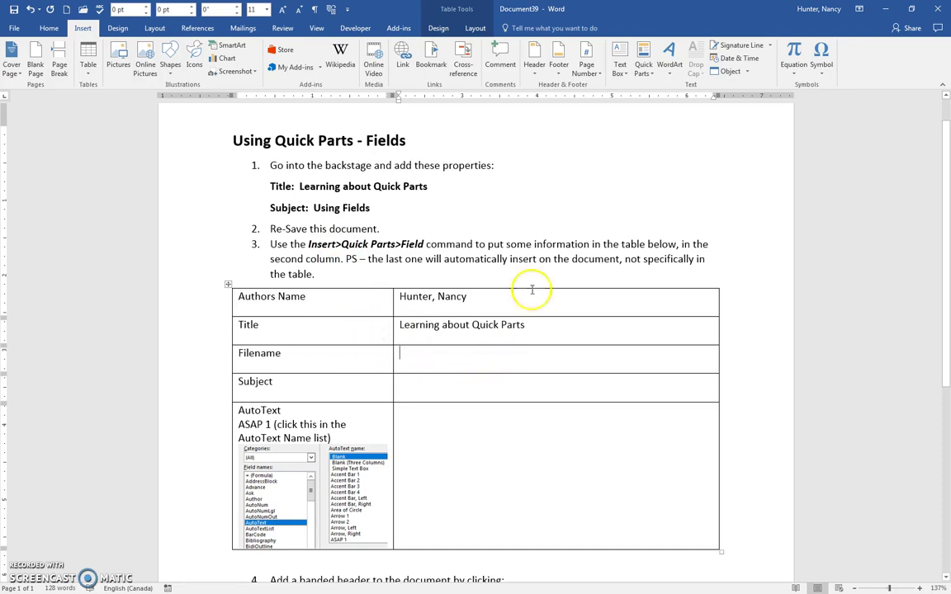
left_click(648, 76)
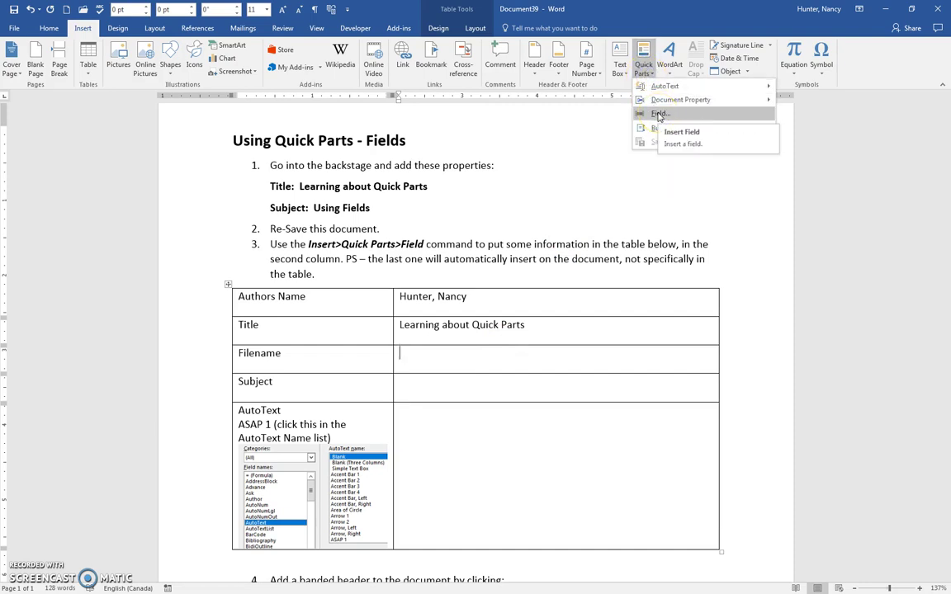
left_click(403, 388)
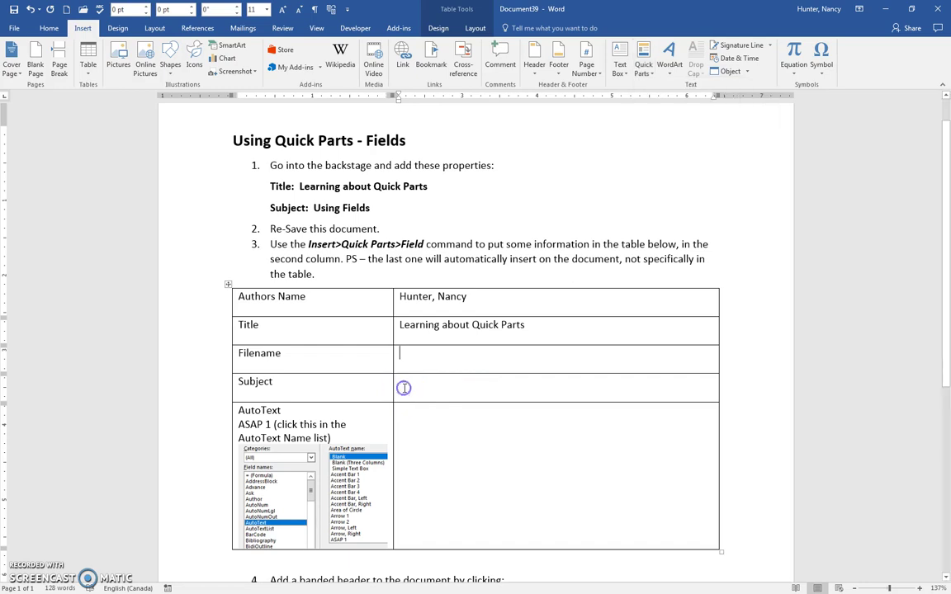
left_click(647, 73)
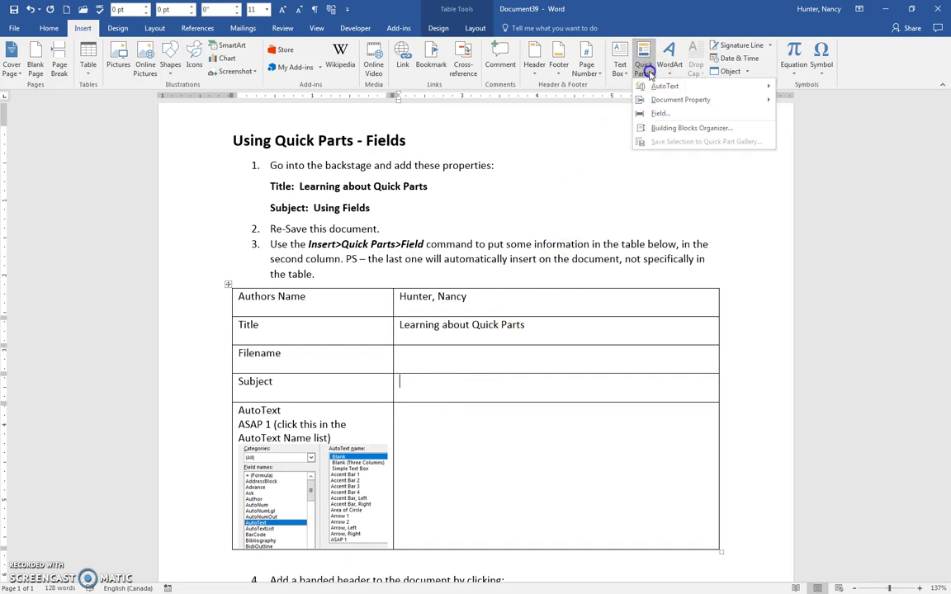
left_click(661, 114)
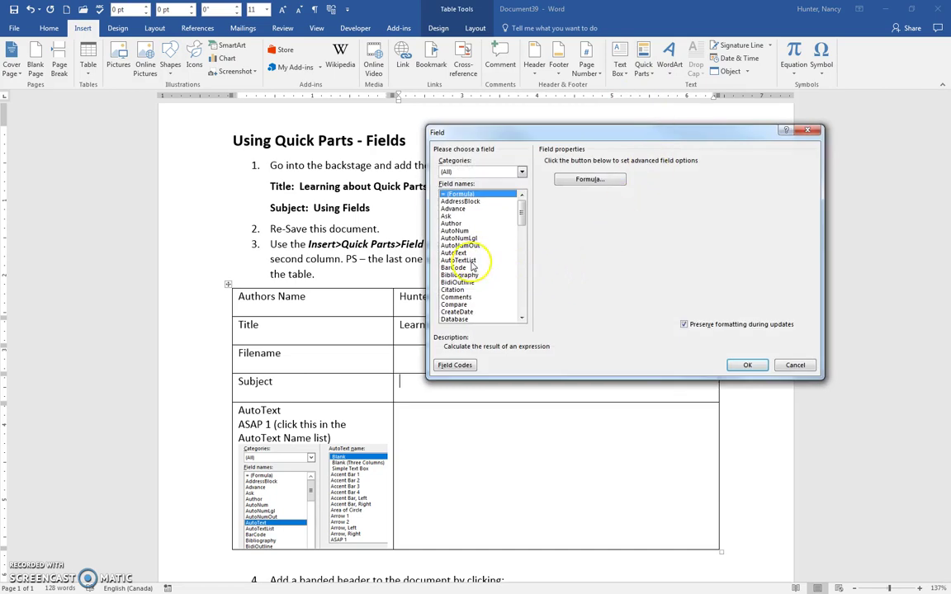
left_click(806, 130)
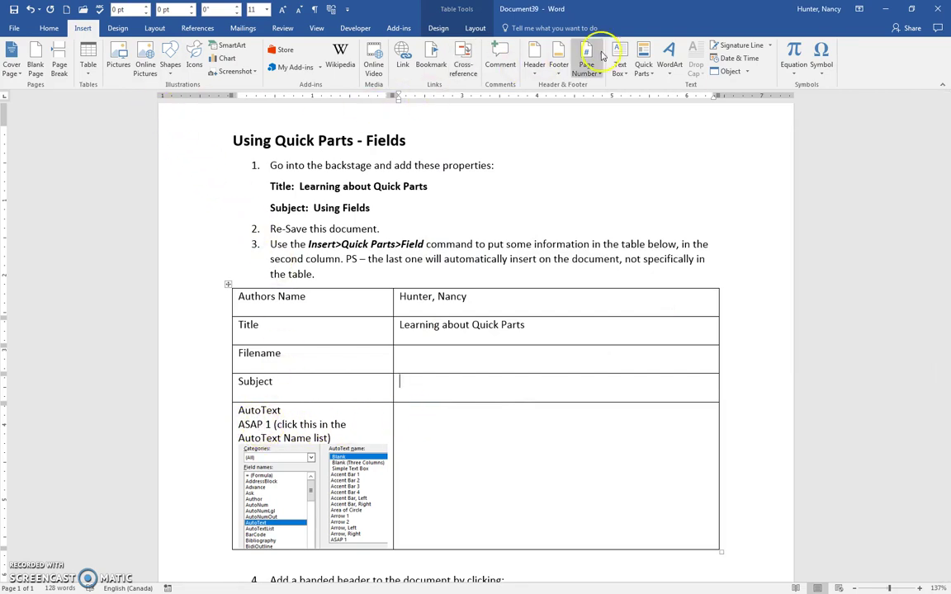
Insert an AutoText field using the ASAP 1 entry to add the watermark to the document
left_click(643, 66)
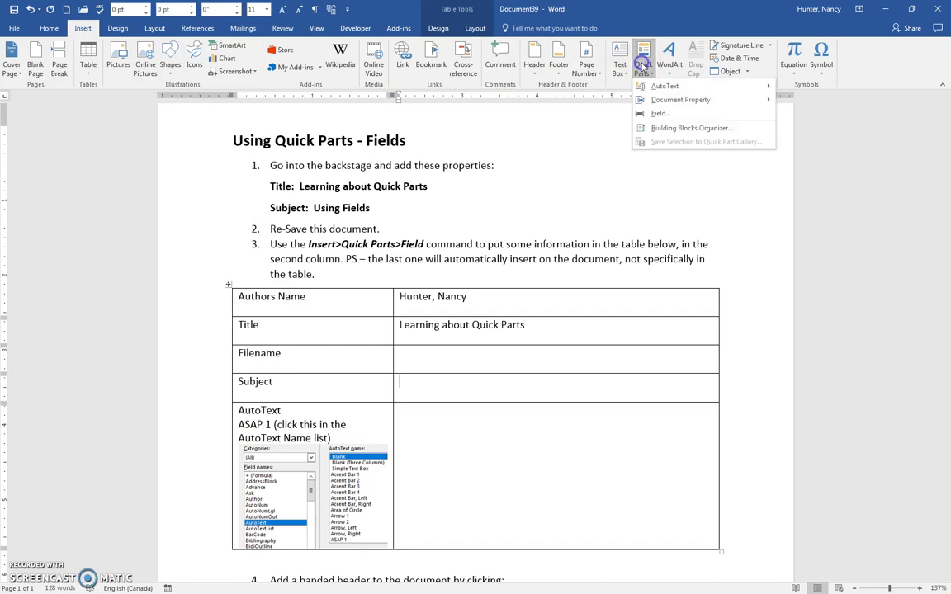
left_click(676, 115)
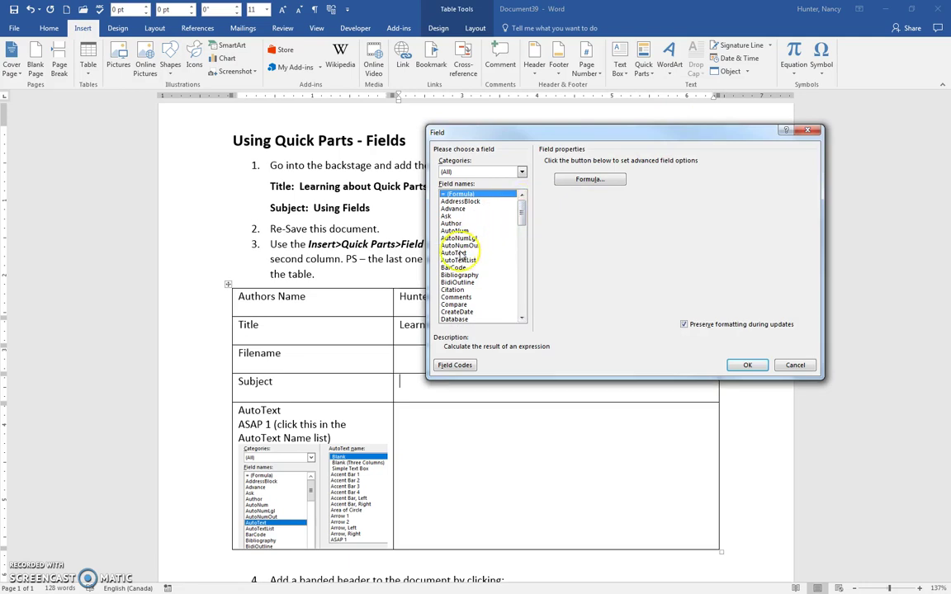
left_click(457, 253)
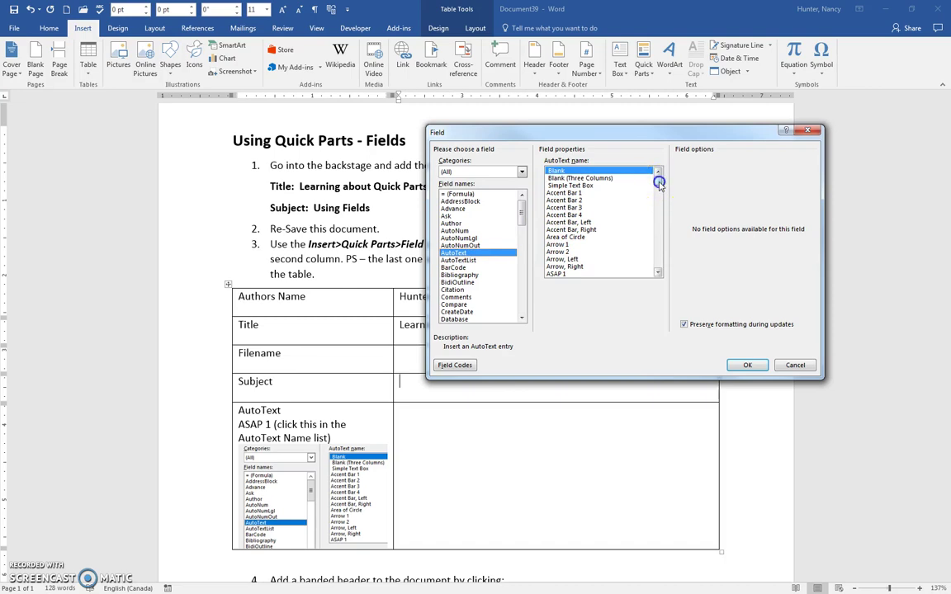
mouse_move(658, 182)
left_mouse_down()
mouse_move(658, 213)
mouse_move(659, 182)
left_mouse_up()
left_click(601, 274)
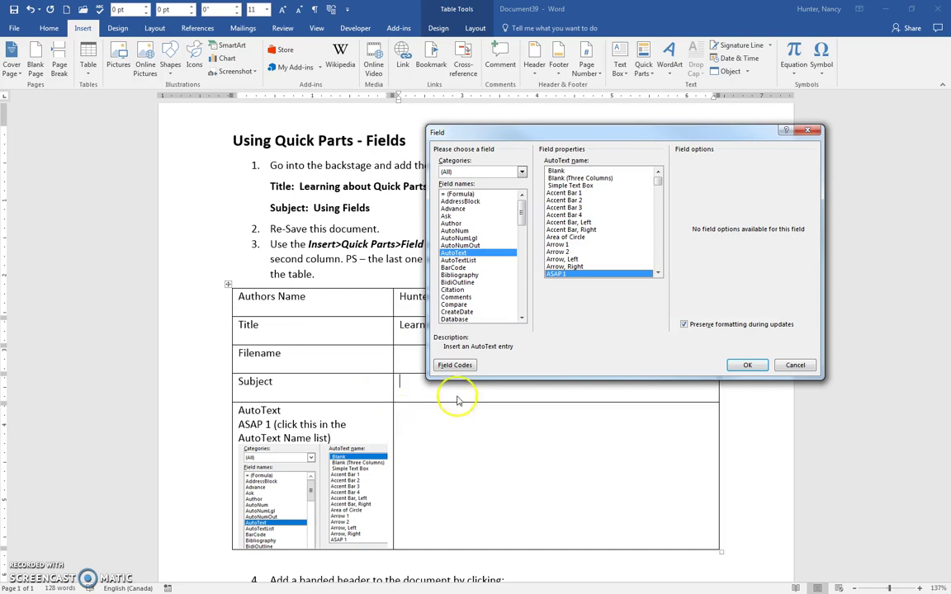
left_click(745, 366)
Open the Building Blocks Organizer and widen its Gallery and Name columns so the entries are readable
scroll(583, 425, "down", 4)
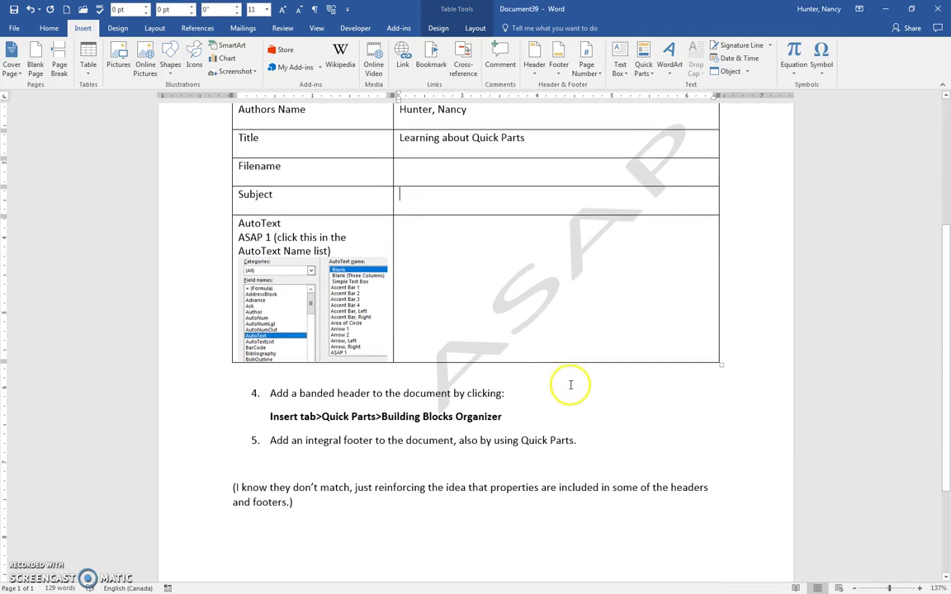
left_click(514, 396)
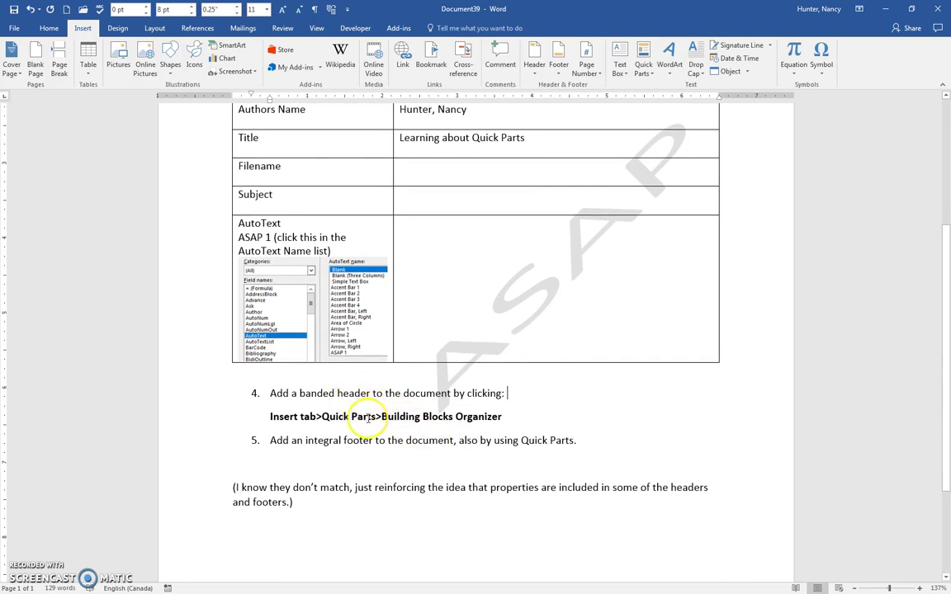
left_click_drag(383, 419, 455, 419)
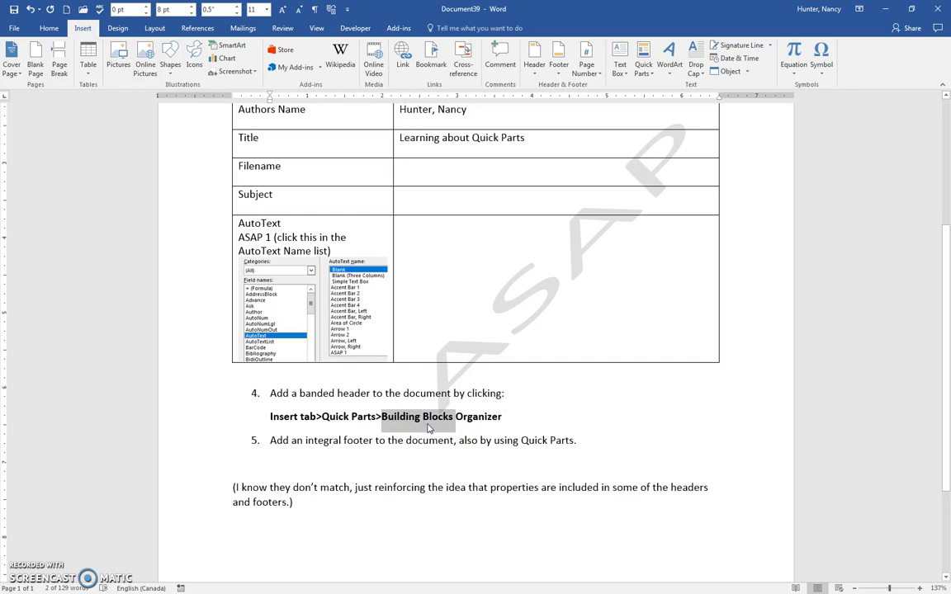
left_click(465, 424)
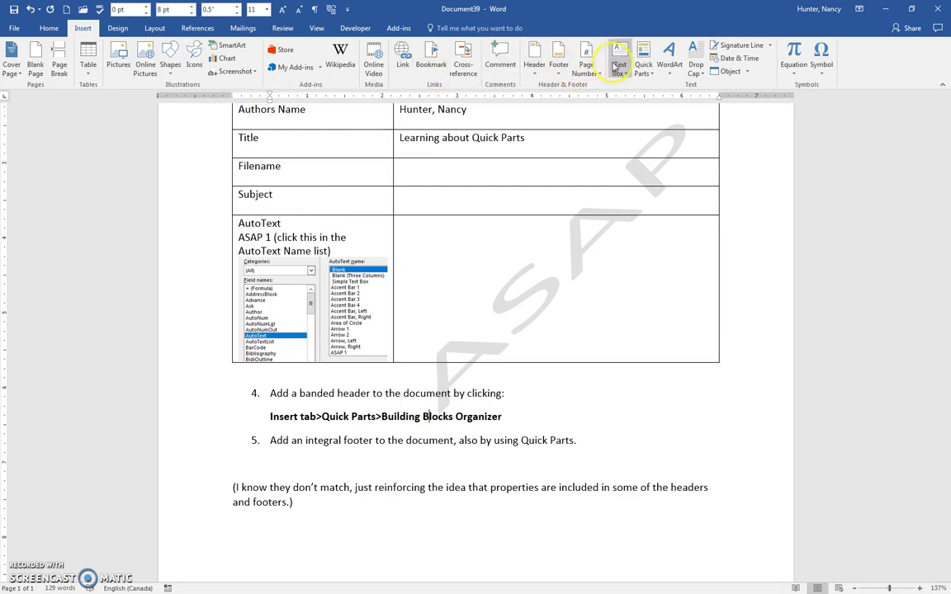
left_click(643, 58)
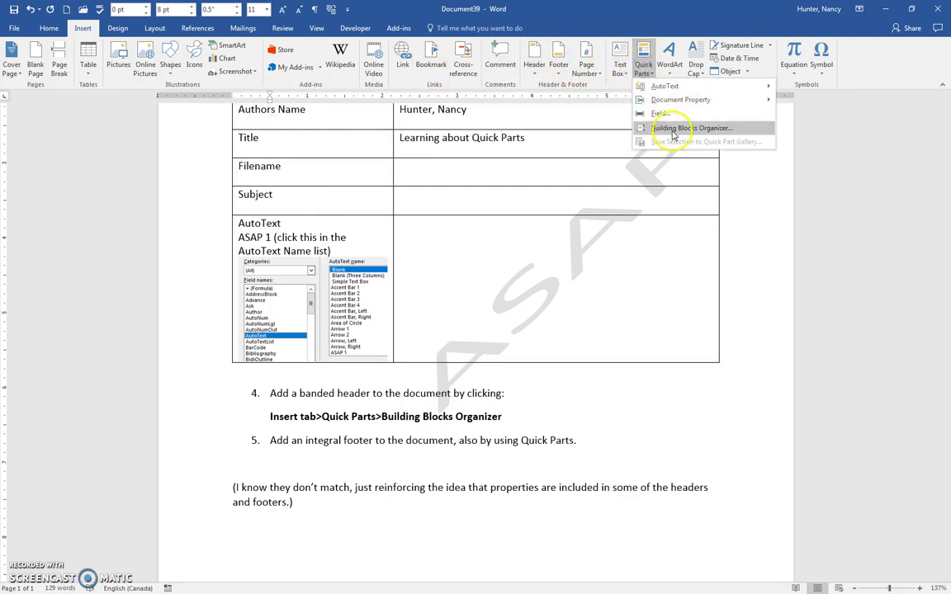
left_click(675, 128)
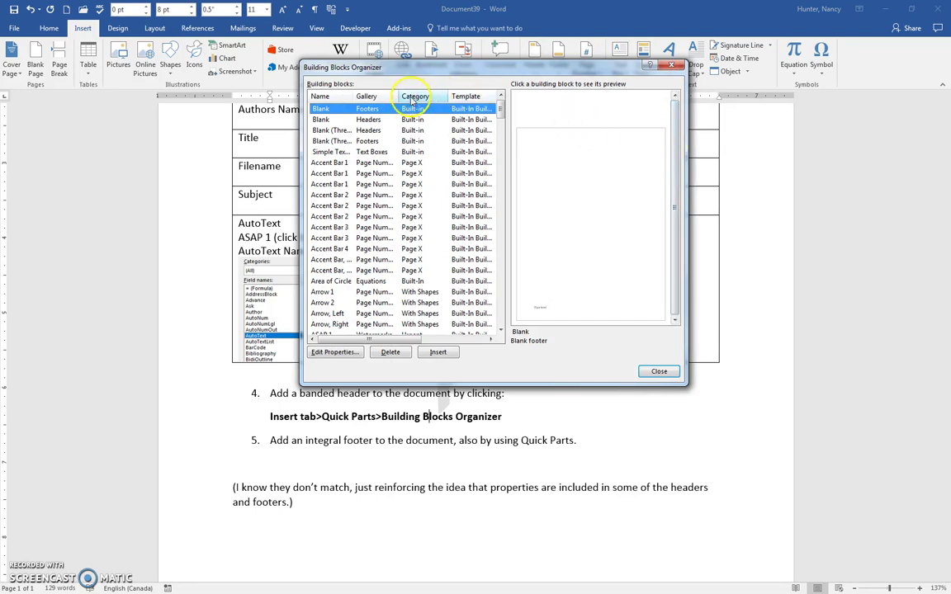
left_click_drag(397, 96, 438, 96)
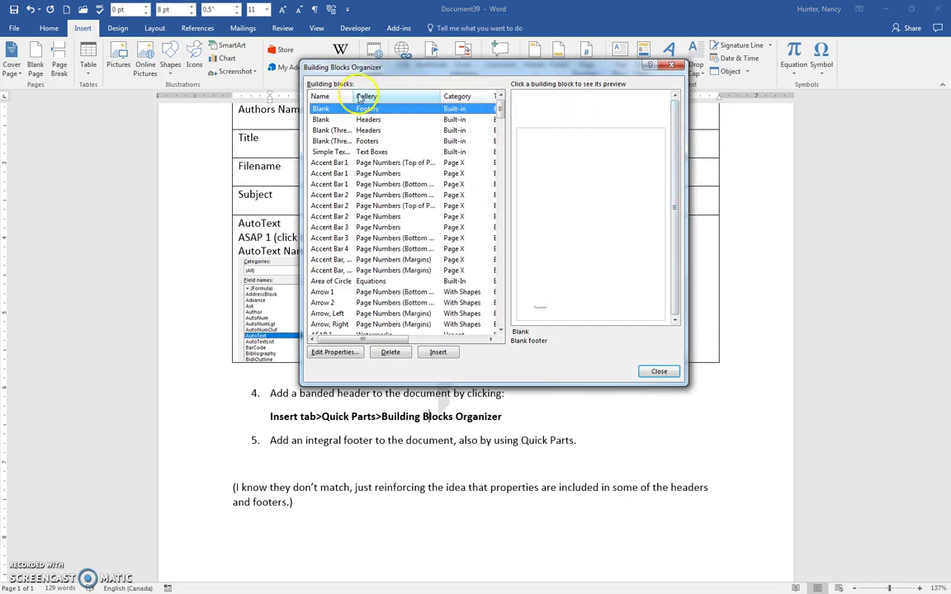
left_click_drag(354, 96, 381, 96)
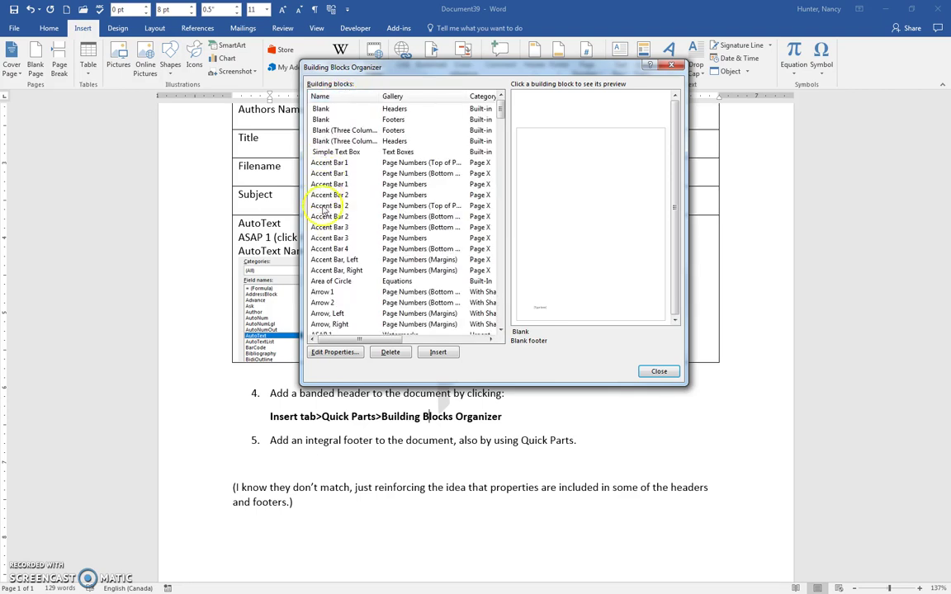
Insert the Banded building block from the Headers gallery, check its Title field, and return to the document body
scroll(326, 207, "down", 3)
scroll(326, 217, "down", 4)
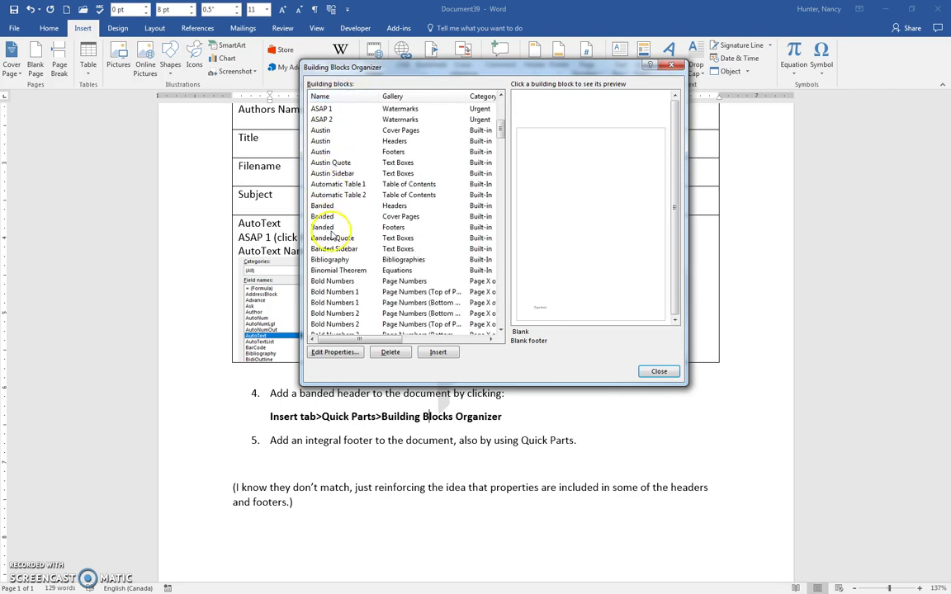
left_click(320, 206)
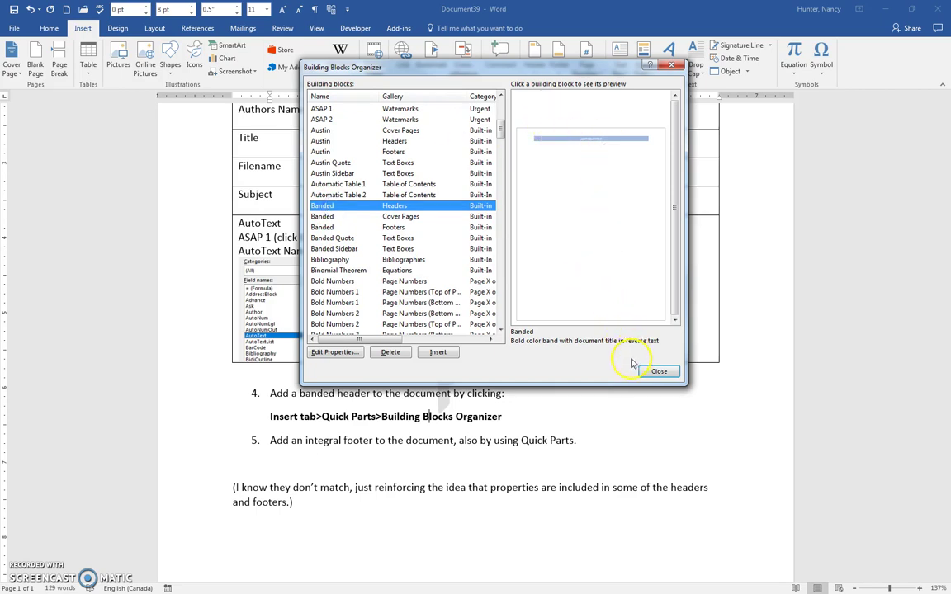
left_click(439, 353)
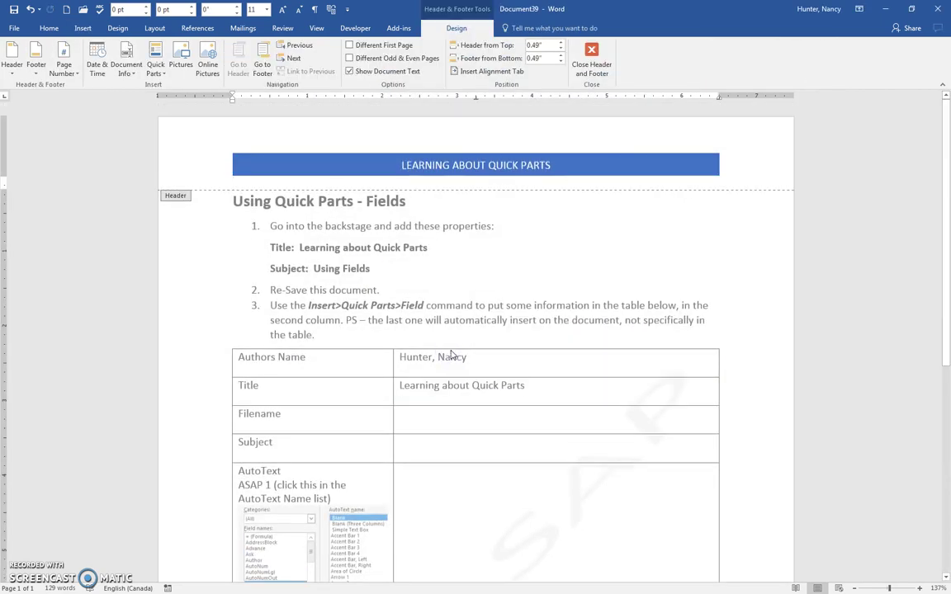
left_click(464, 165)
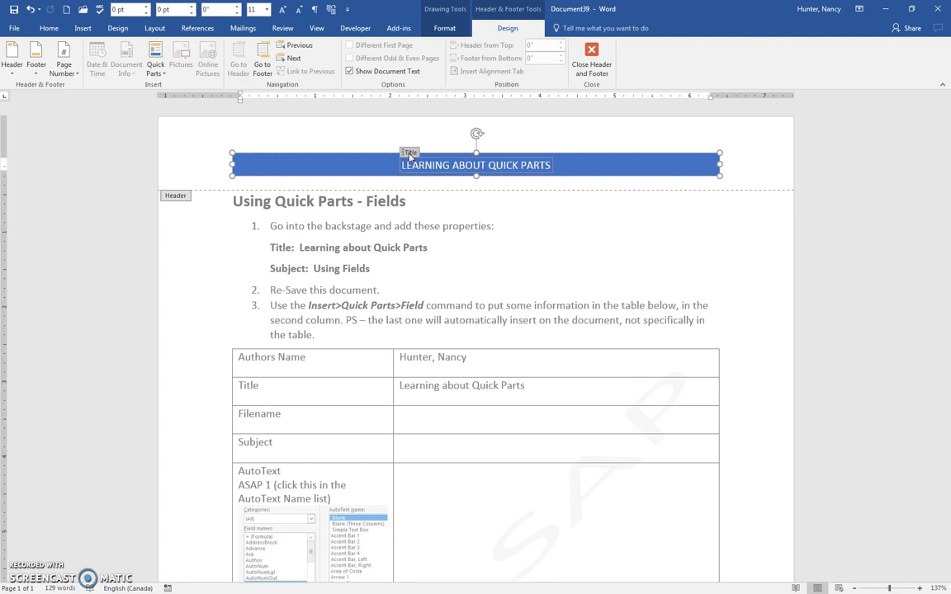
double_click(418, 227)
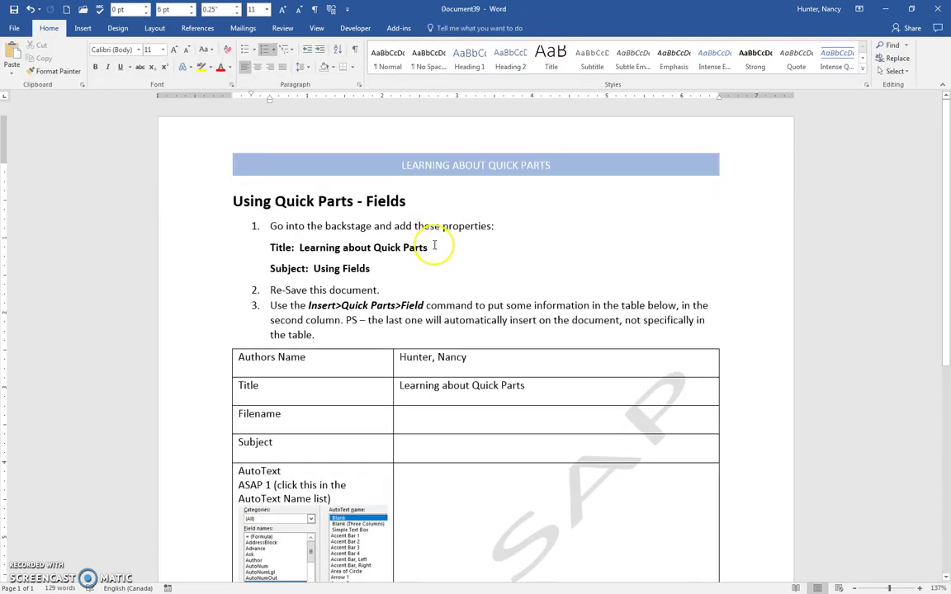
Reopen the Building Blocks Organizer for the footer instruction and sort its entries by gallery
scroll(436, 246, "down", 2)
scroll(435, 246, "down", 6)
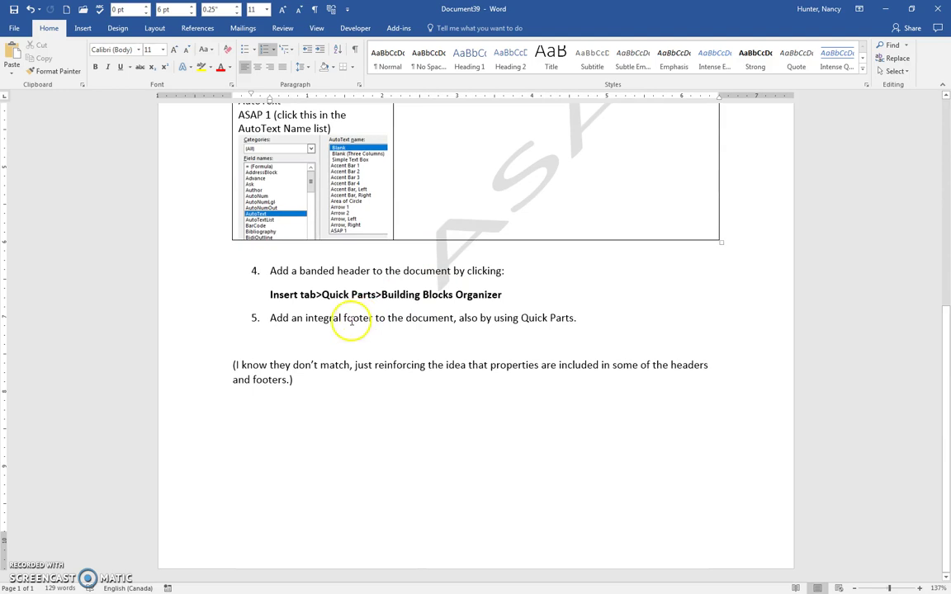
left_click_drag(304, 319, 450, 319)
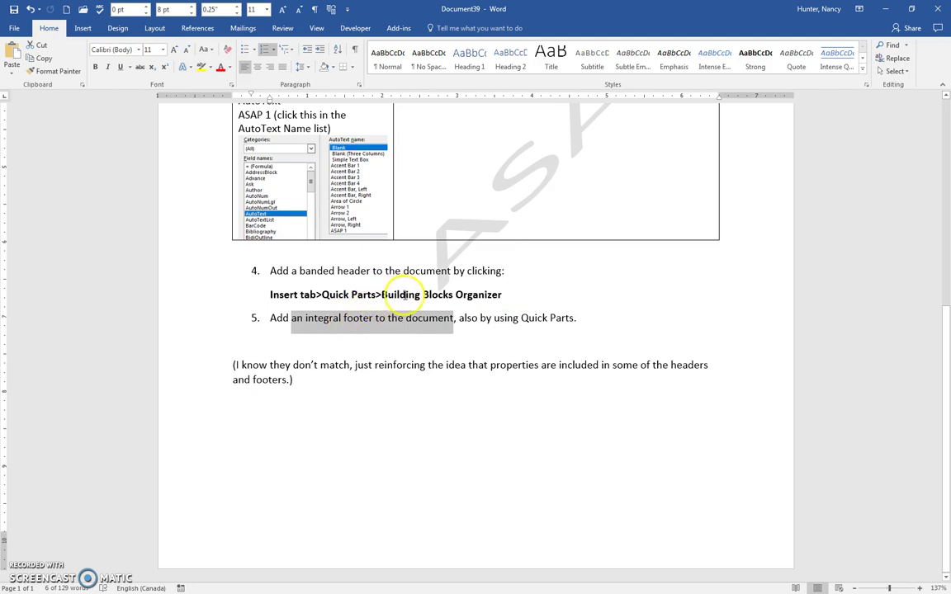
left_click(454, 324)
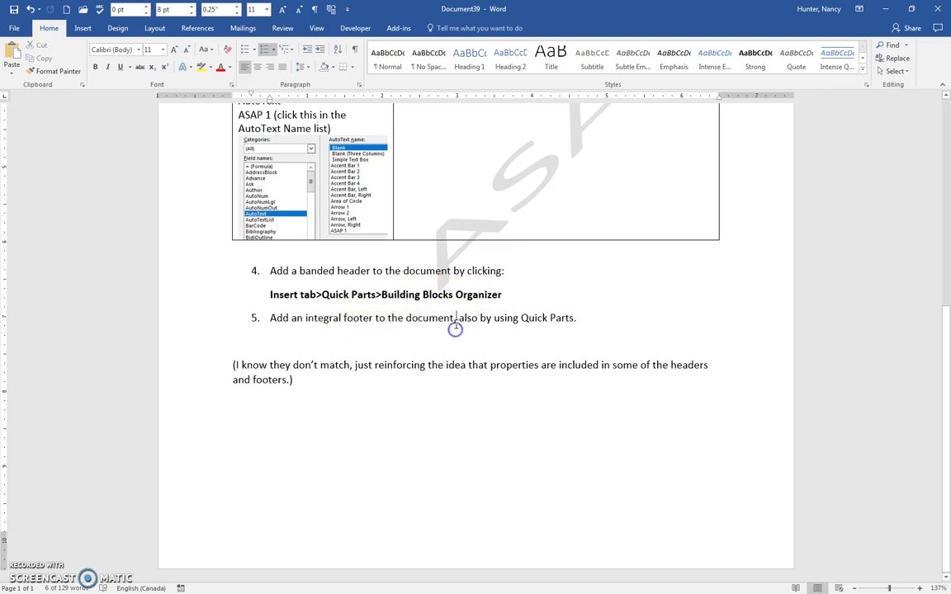
left_click(81, 28)
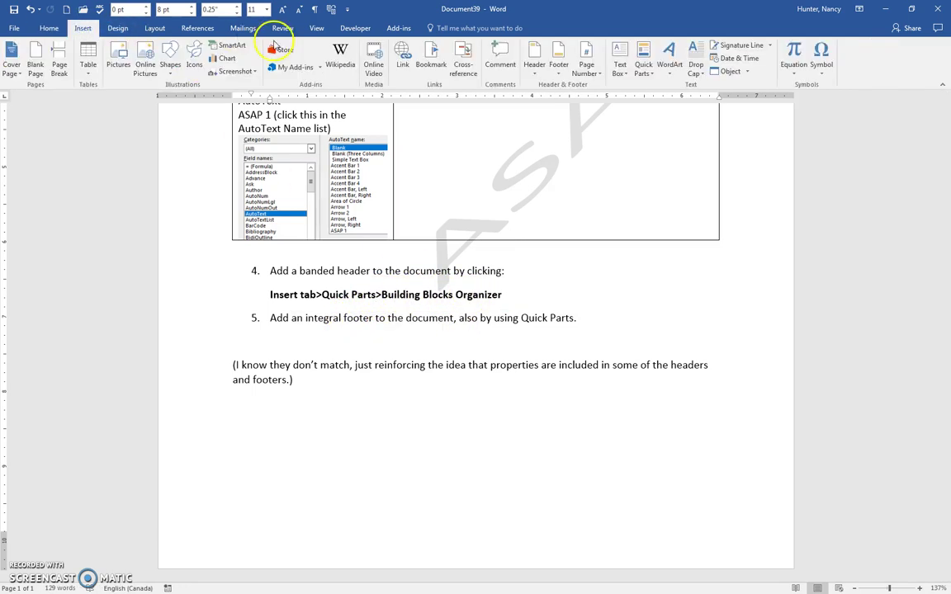
left_click(642, 73)
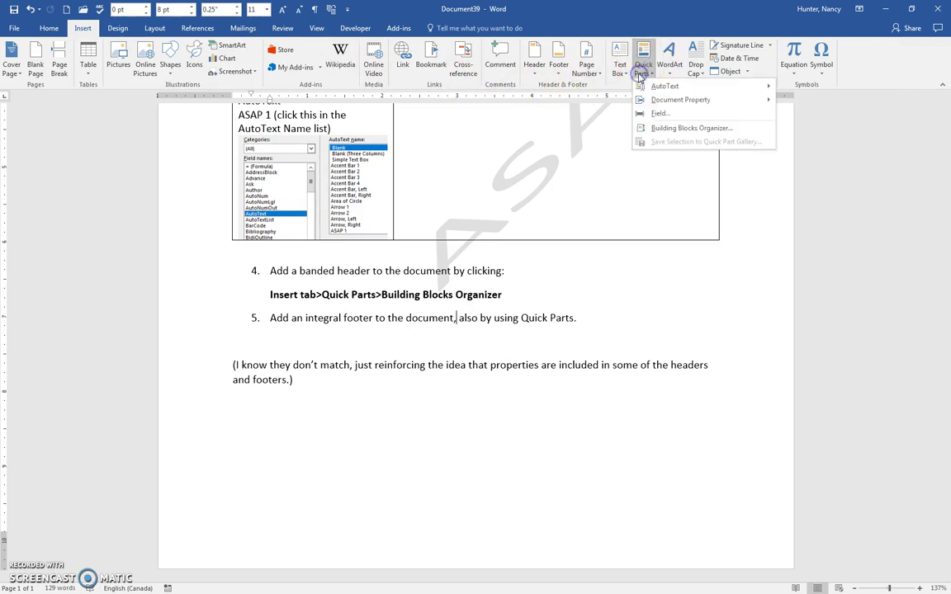
left_click(666, 128)
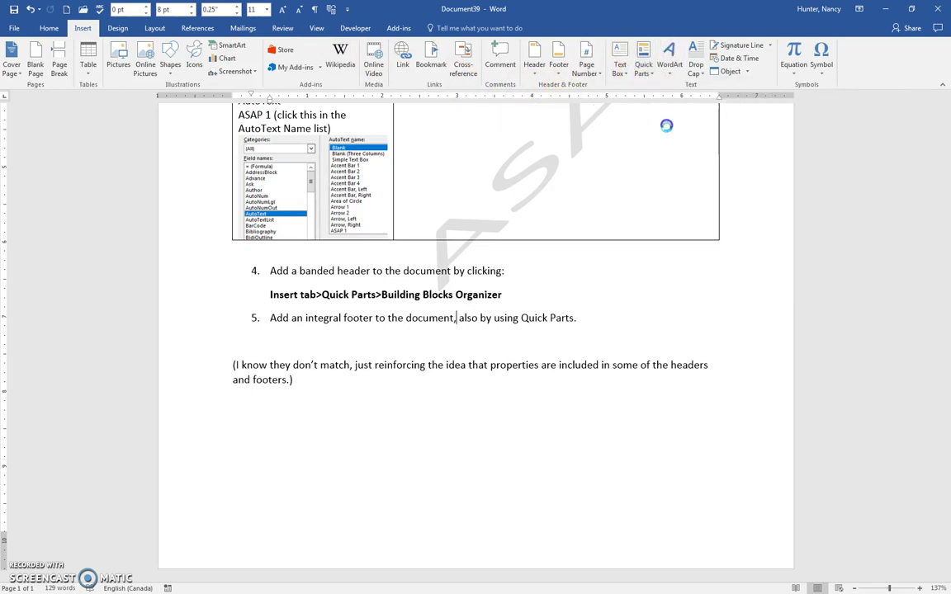
left_click_drag(492, 70, 615, 71)
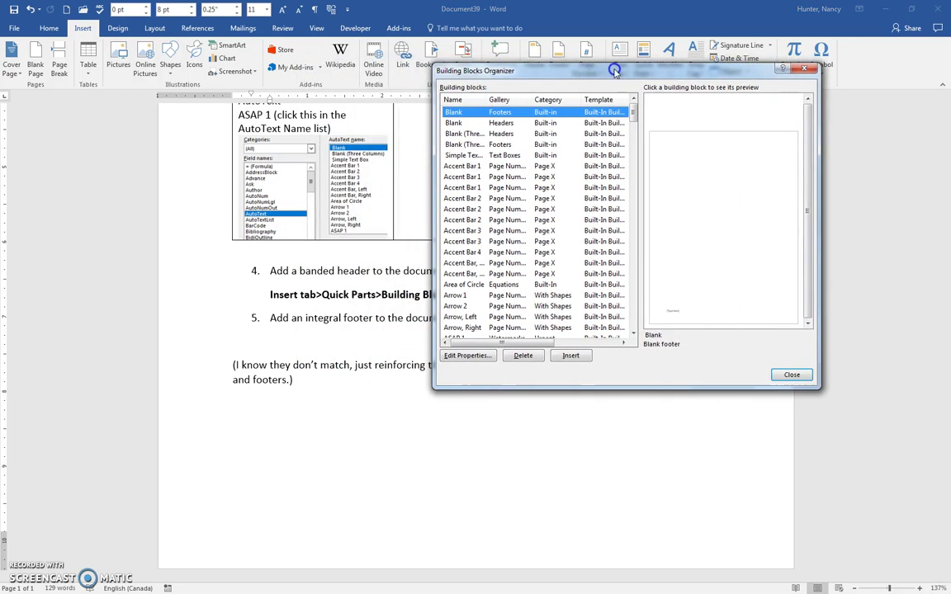
left_click(510, 100)
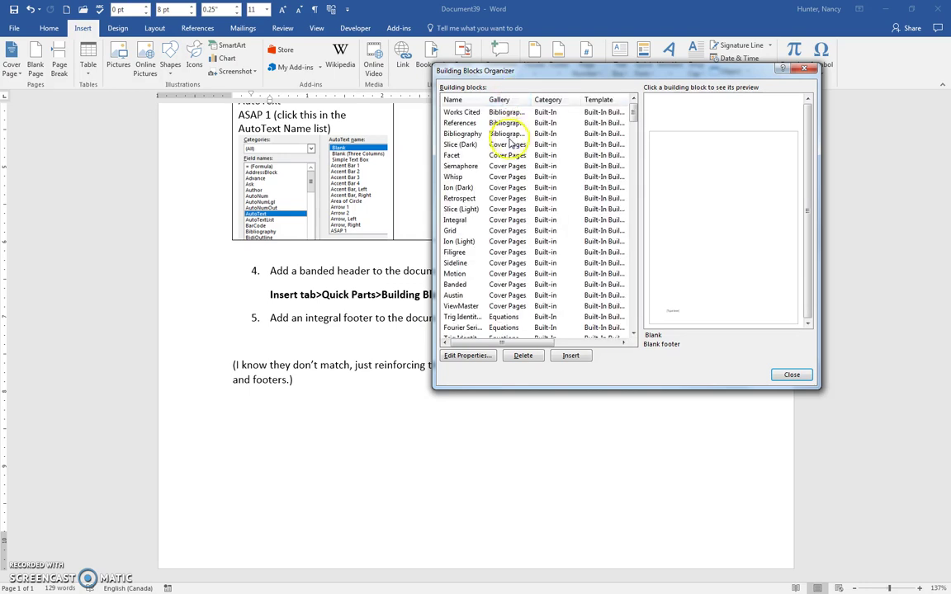
Insert the Integral building block from the Footers gallery and select its page number cell
scroll(505, 187, "down", 10)
scroll(510, 197, "down", 2)
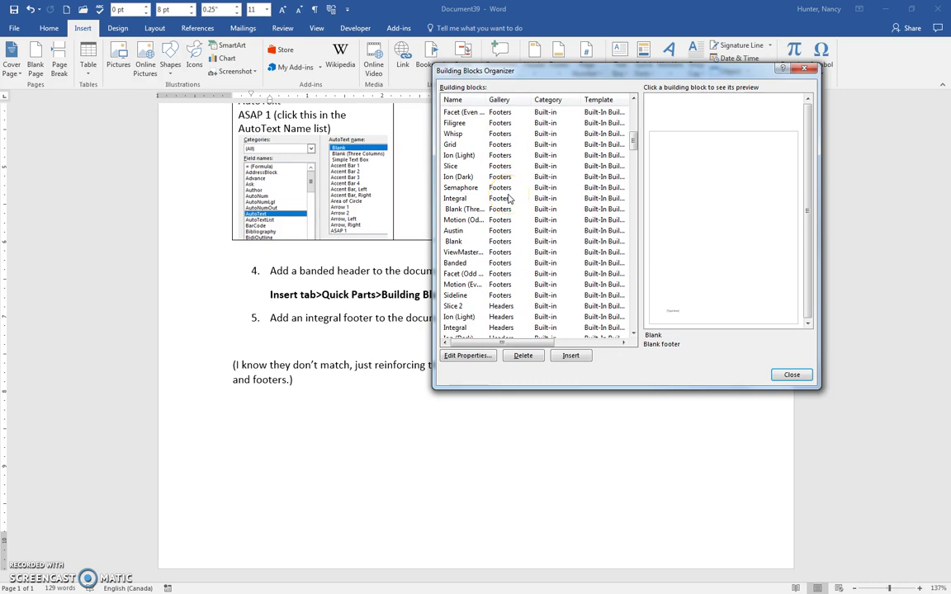
left_click(461, 199)
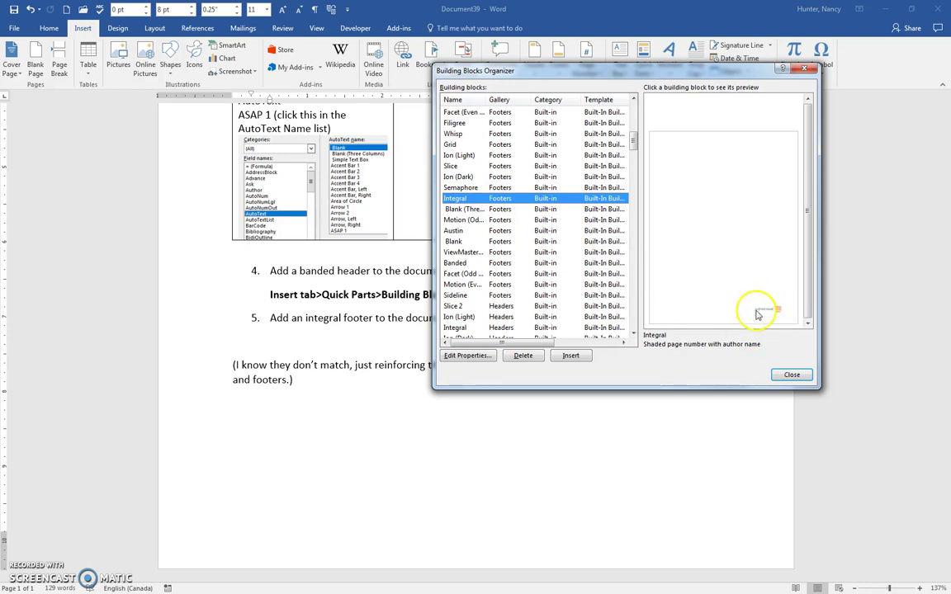
left_click(571, 356)
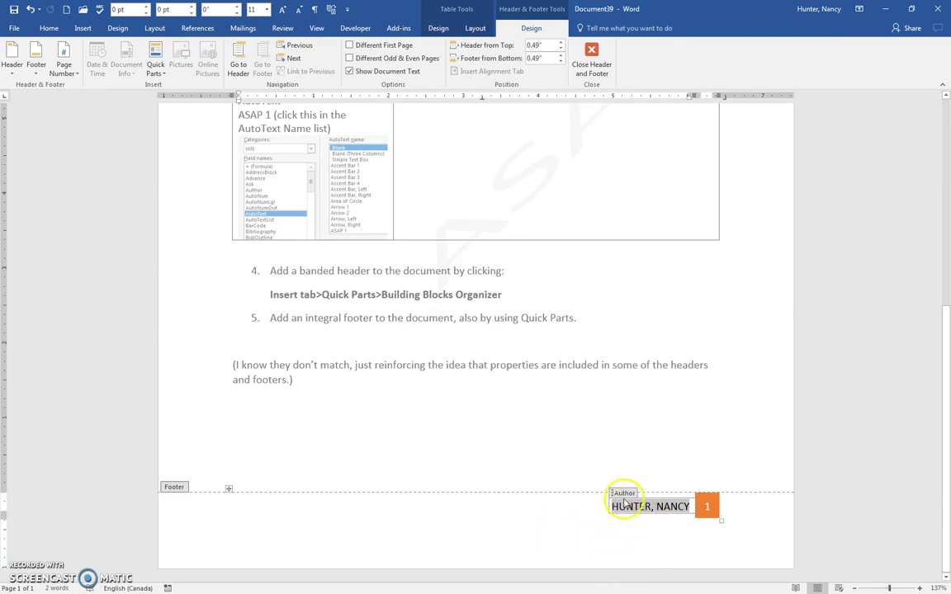
left_click(708, 506)
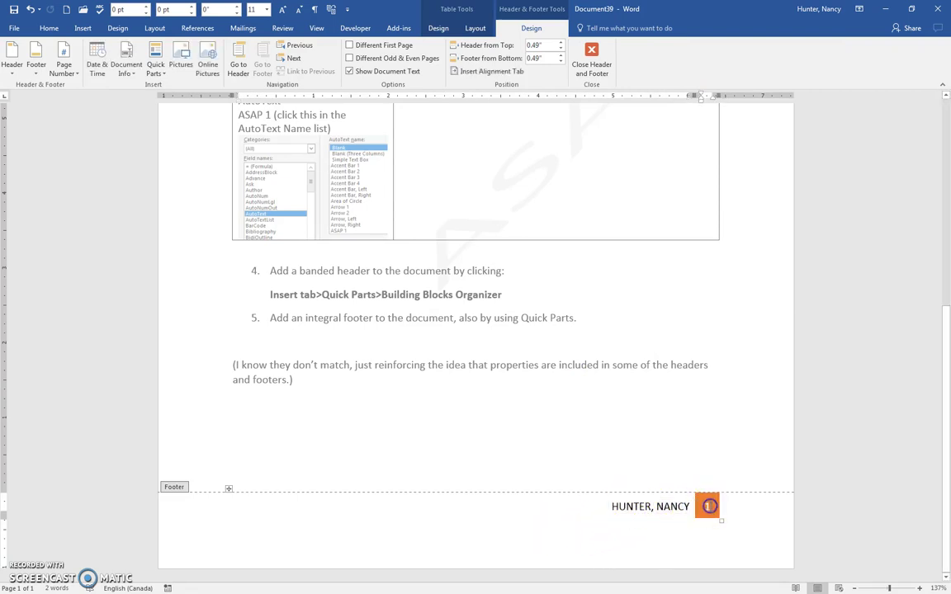